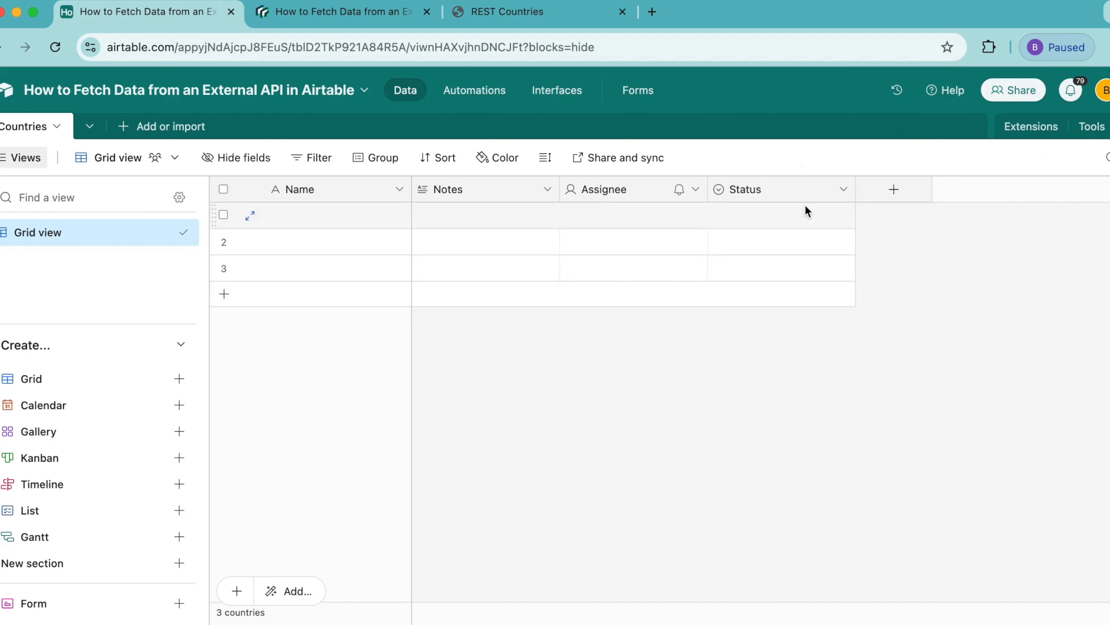
# Check the REST Countries API docs, then return to the Countries base and browse the extension marketplace
pyautogui.click(584, 13)
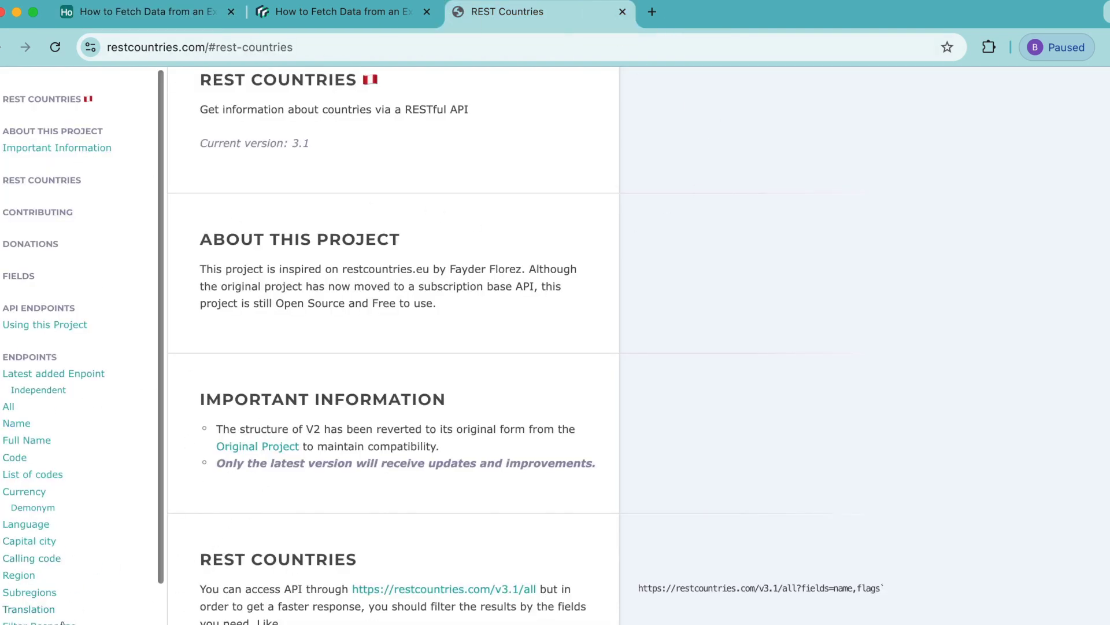
pyautogui.click(186, 19)
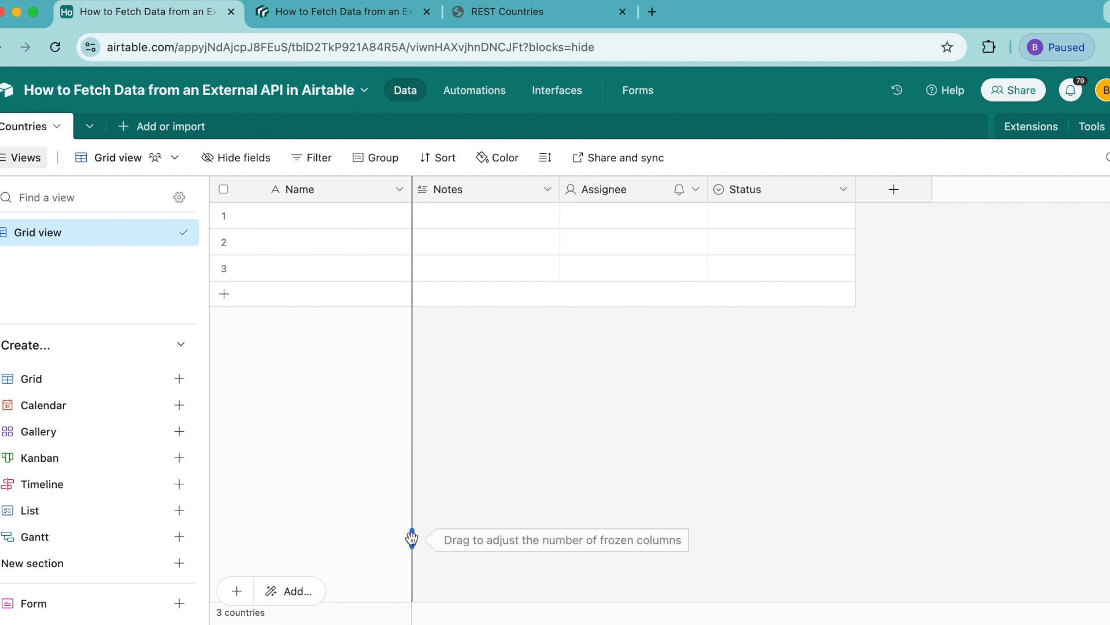
pyautogui.click(1032, 127)
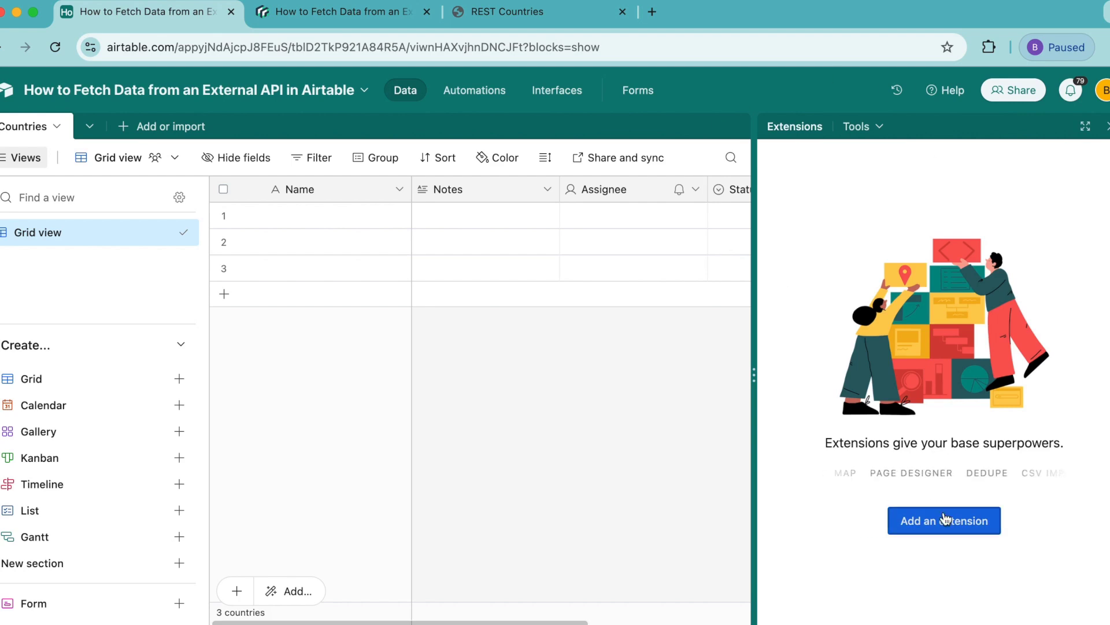
pyautogui.click(944, 520)
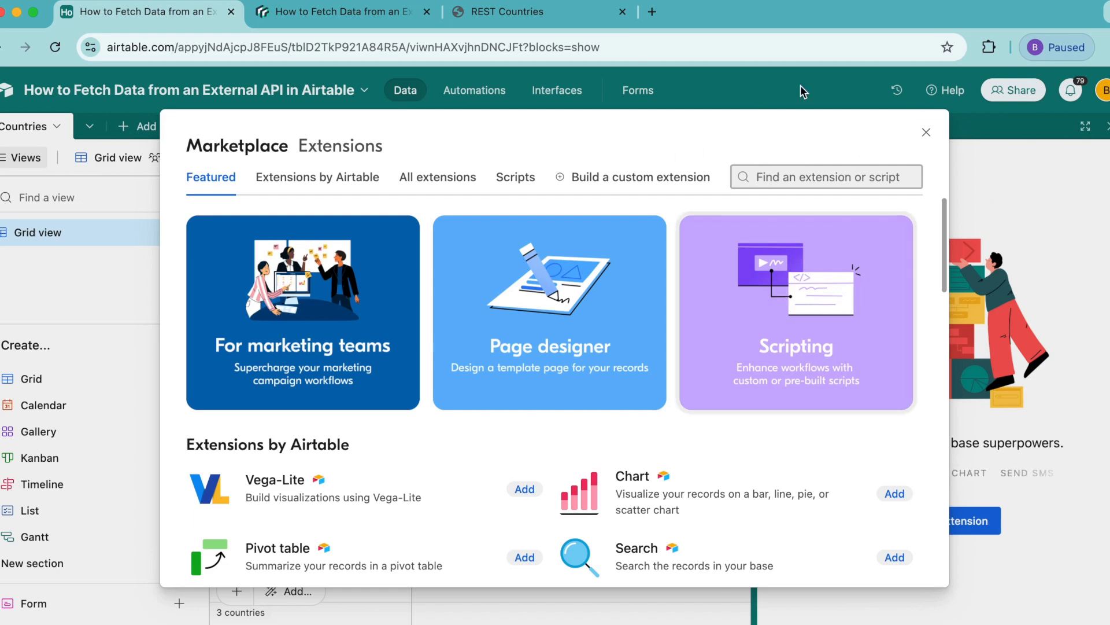
# Find Data Fetcher by searching 'data fet', install it, and sign in with Google
pyautogui.write('data fet')
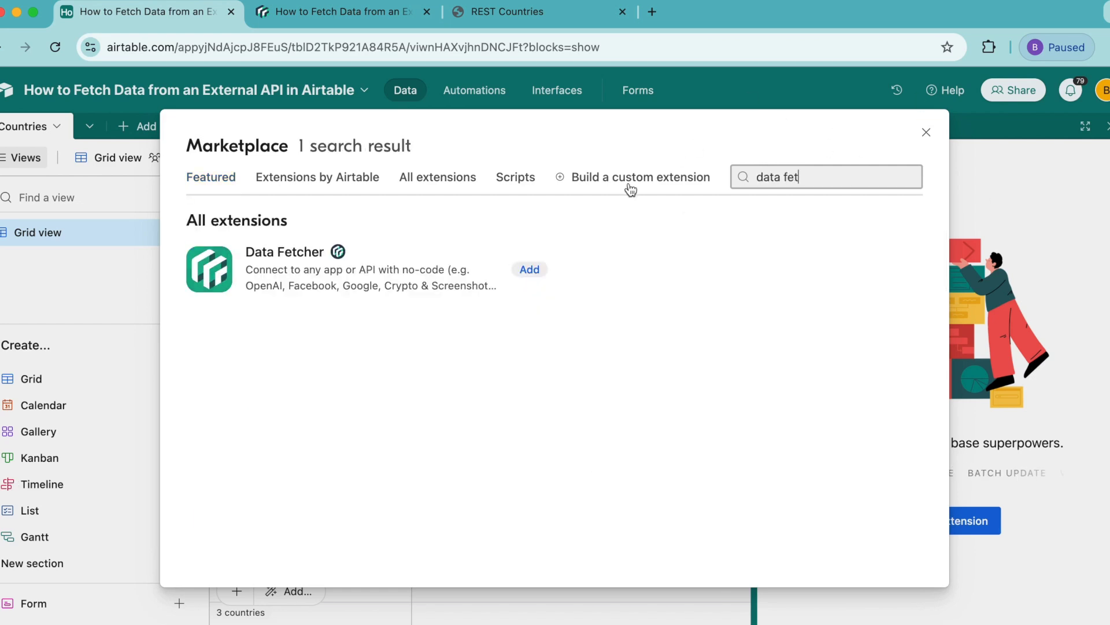
pyautogui.click(529, 270)
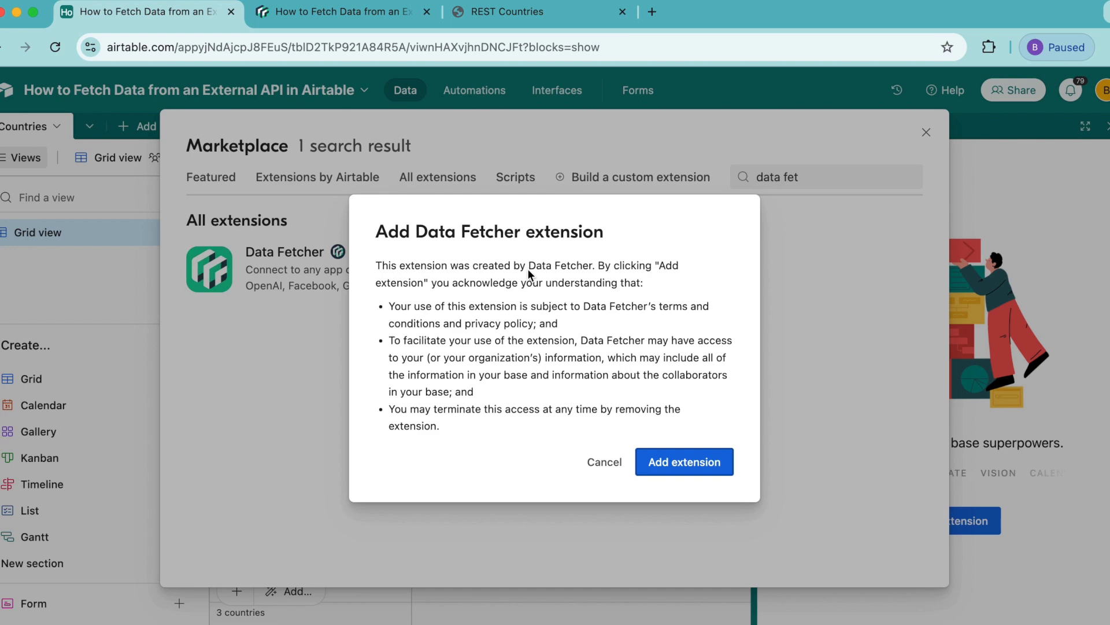
pyautogui.click(696, 463)
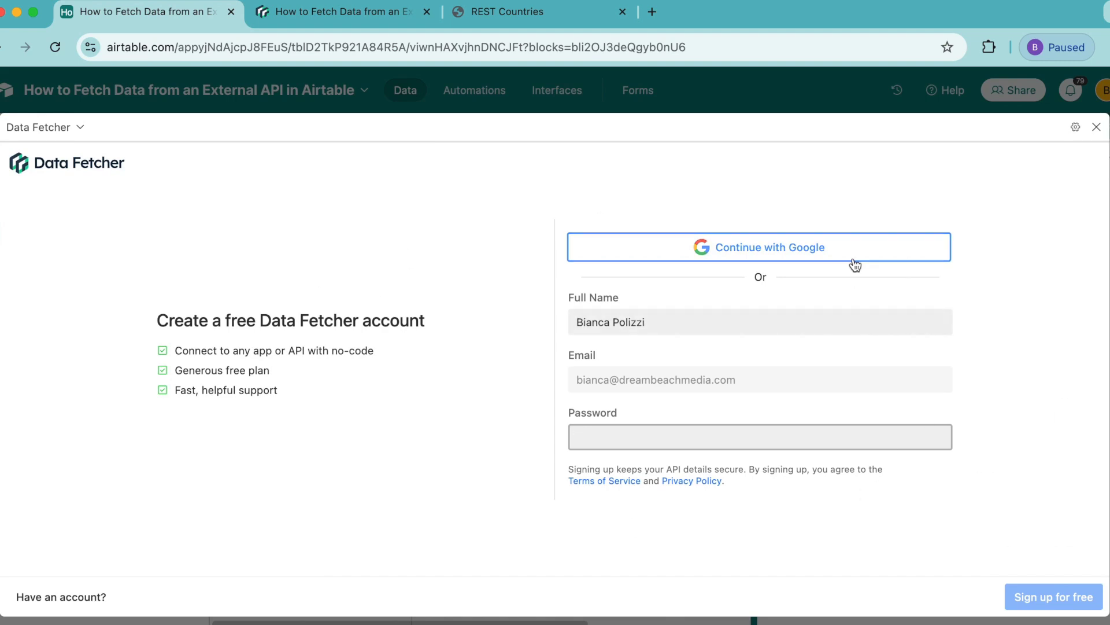
pyautogui.click(820, 259)
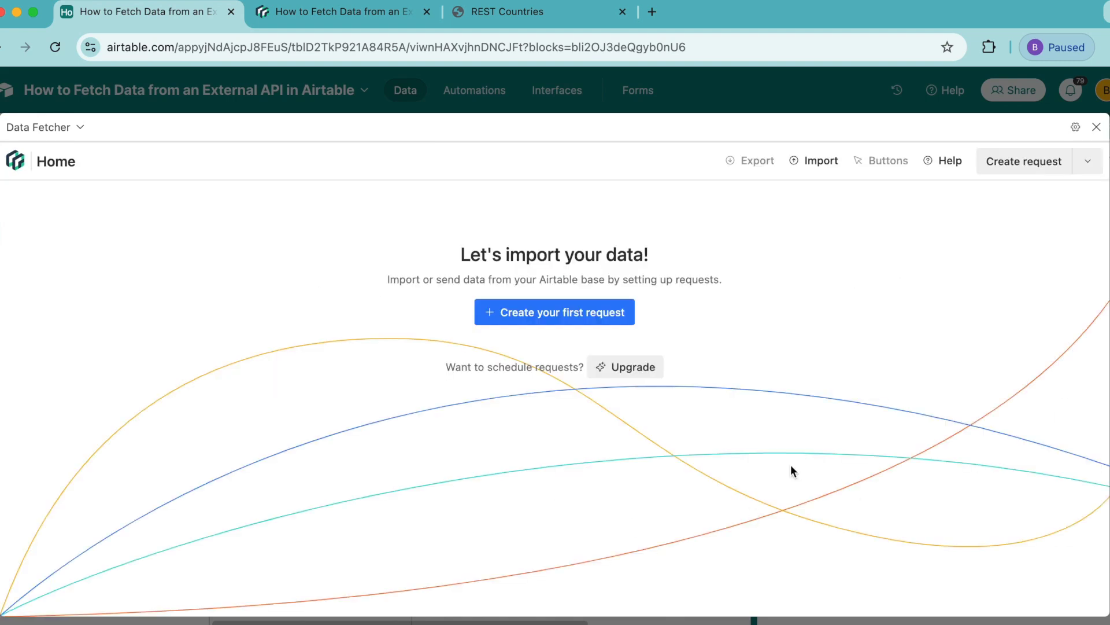
# Create a Custom request renamed 'Fetch countries data' and bring up the Data Fetcher tutorial article
pyautogui.click(569, 316)
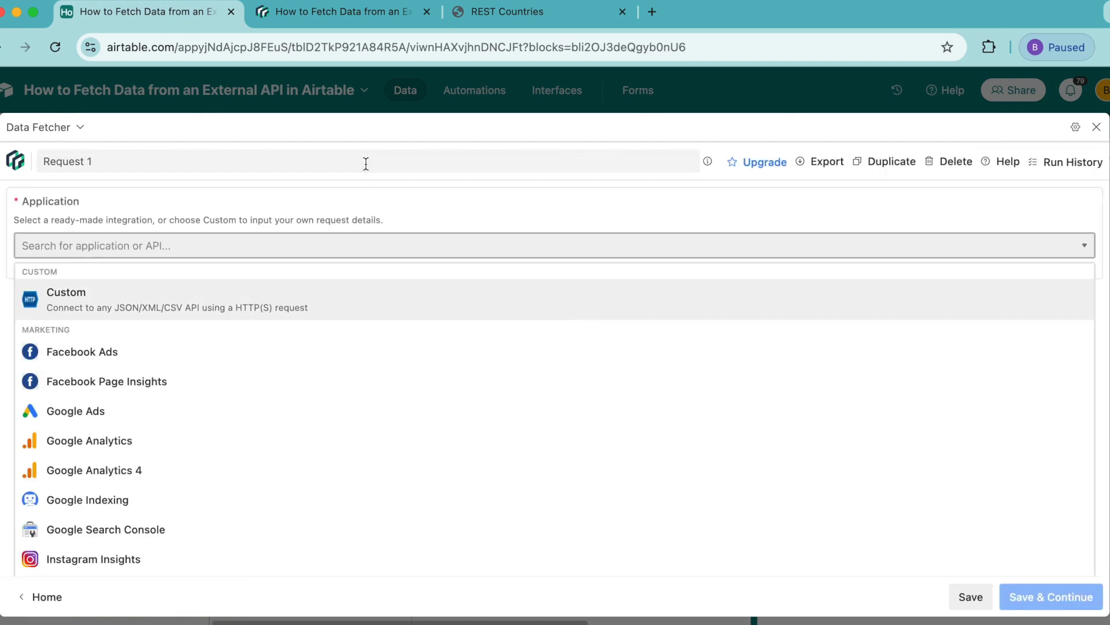
pyautogui.click(190, 308)
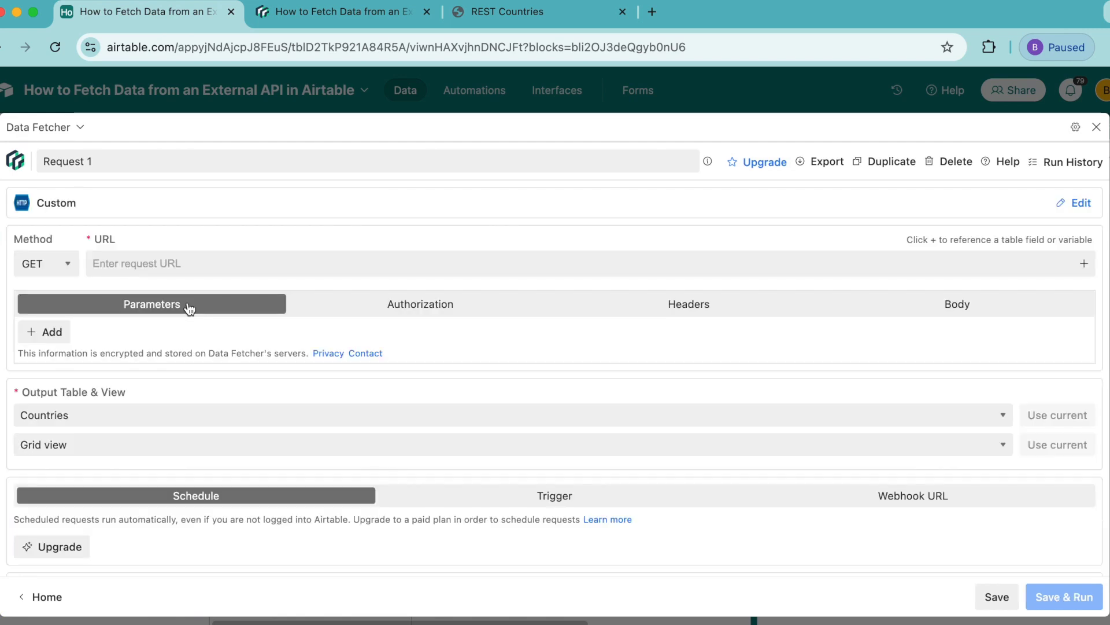
pyautogui.moveTo(43, 159); pyautogui.dragTo(92, 160)
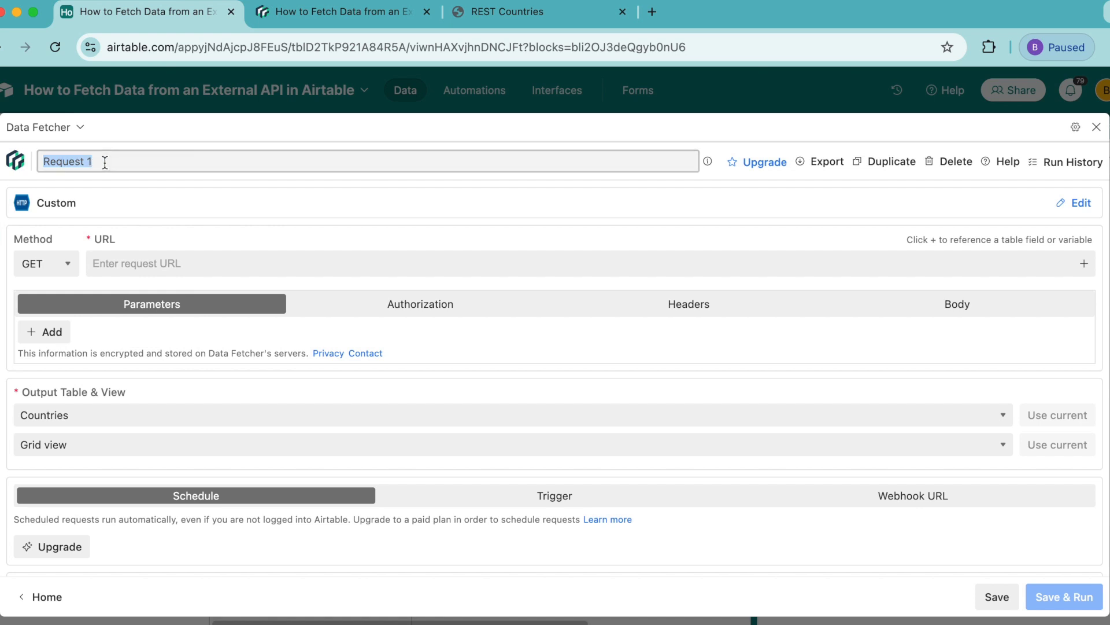
pyautogui.write('Fetch countries data')
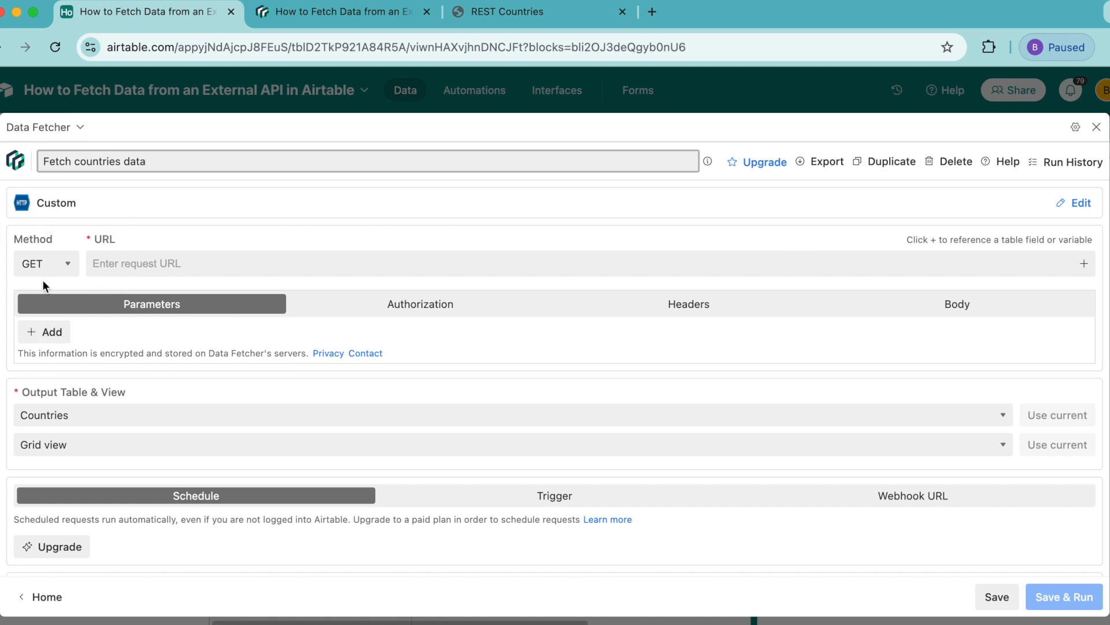
pyautogui.click(324, 16)
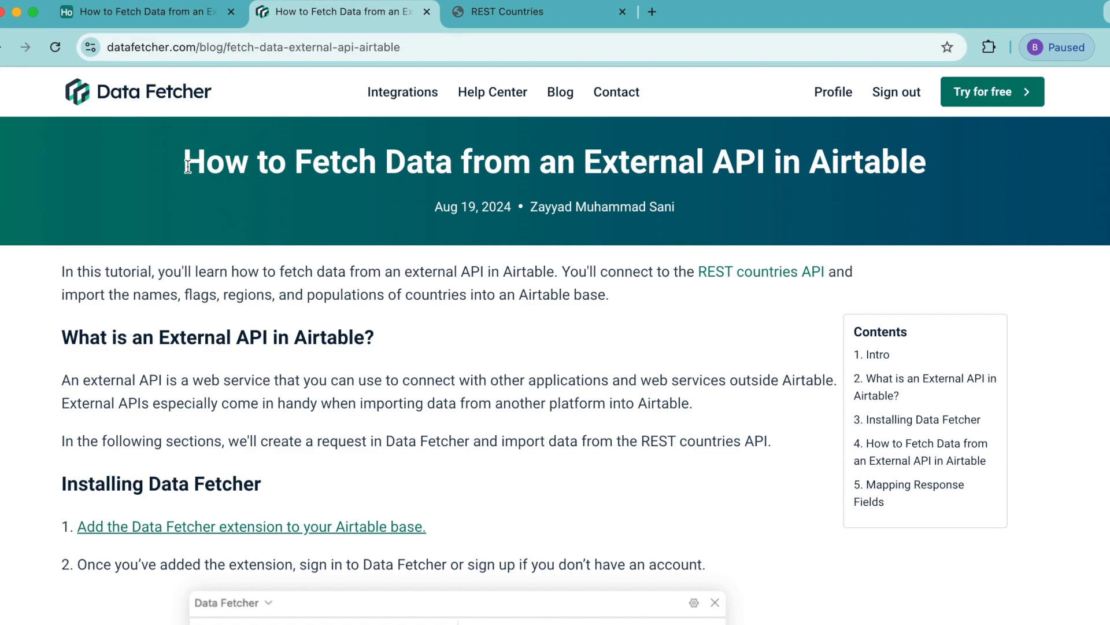
pyautogui.scroll(-20, 605, 423)
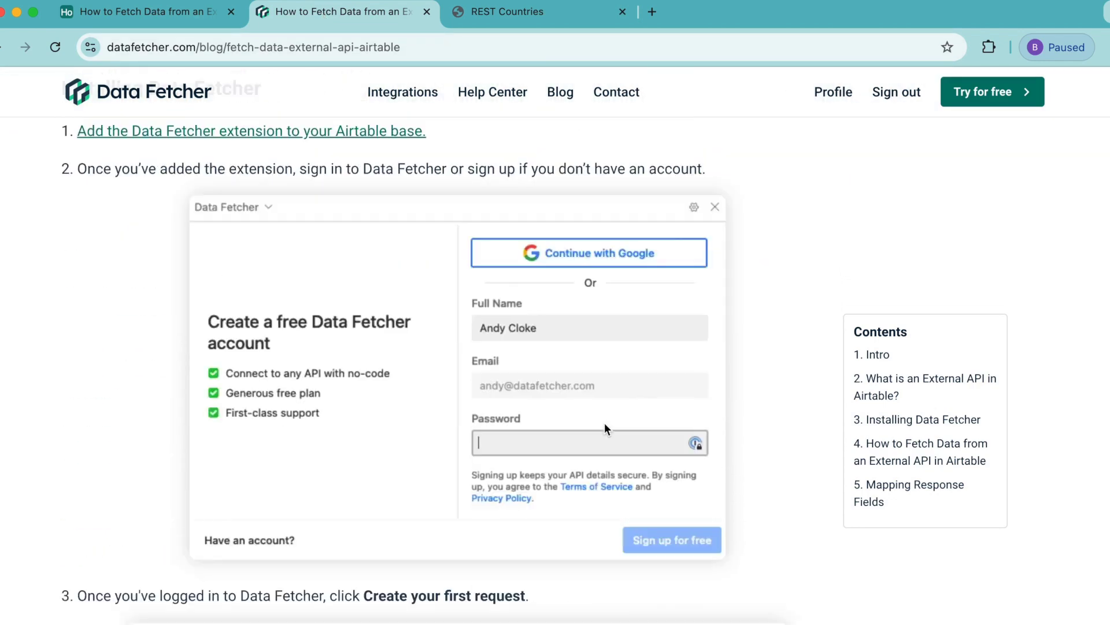
pyautogui.scroll(-5, 605, 428)
pyautogui.scroll(1, 605, 422)
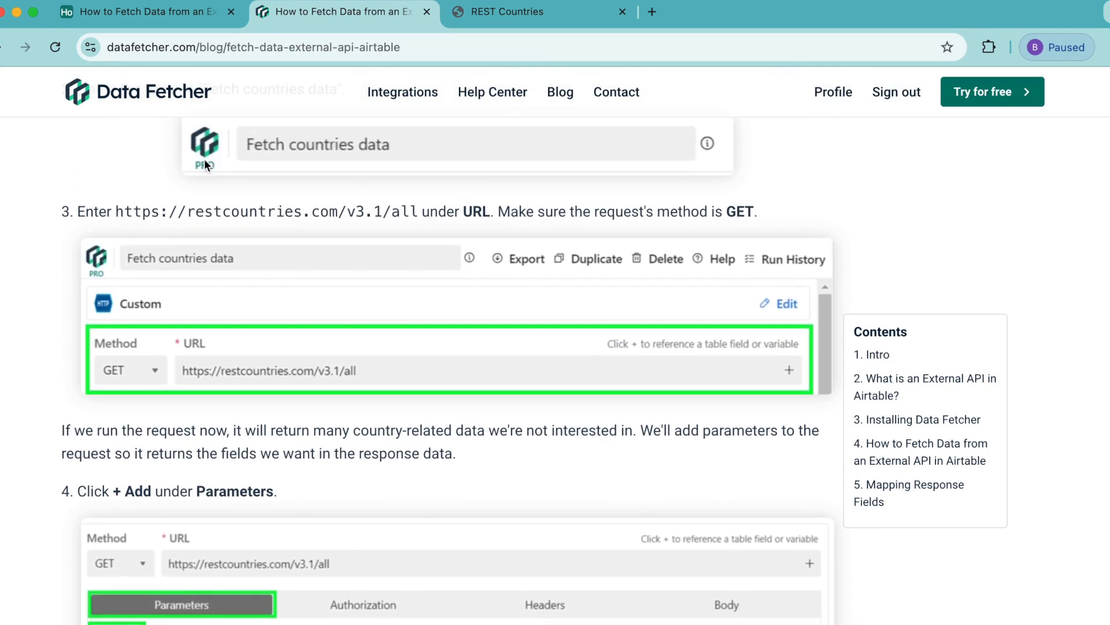
pyautogui.moveTo(117, 211); pyautogui.dragTo(416, 206)
pyautogui.press('super+c')
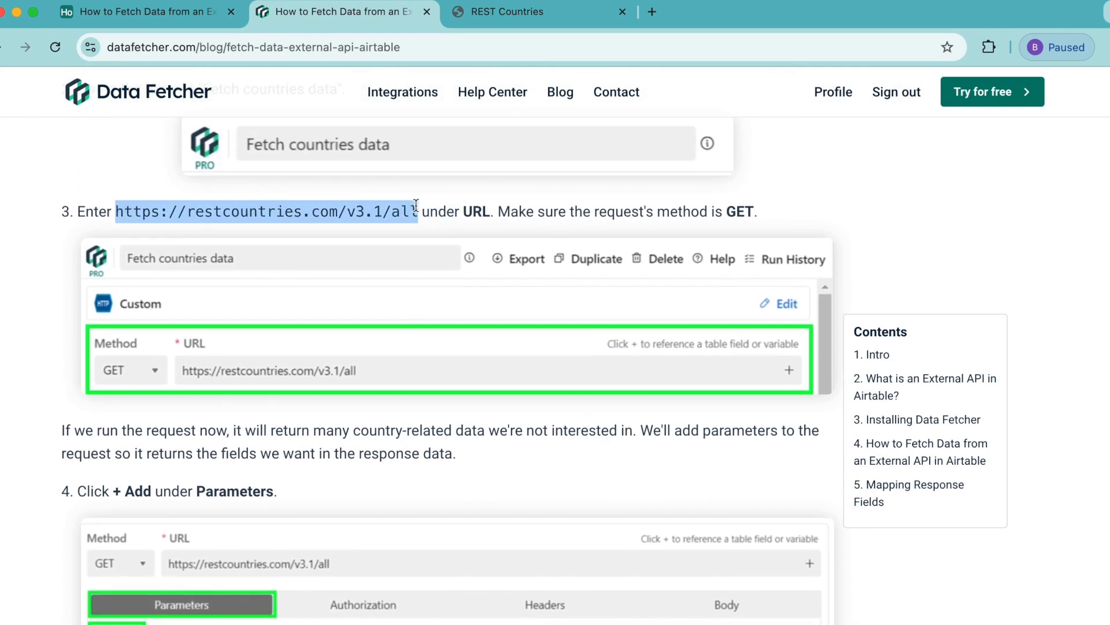
pyautogui.click(182, 18)
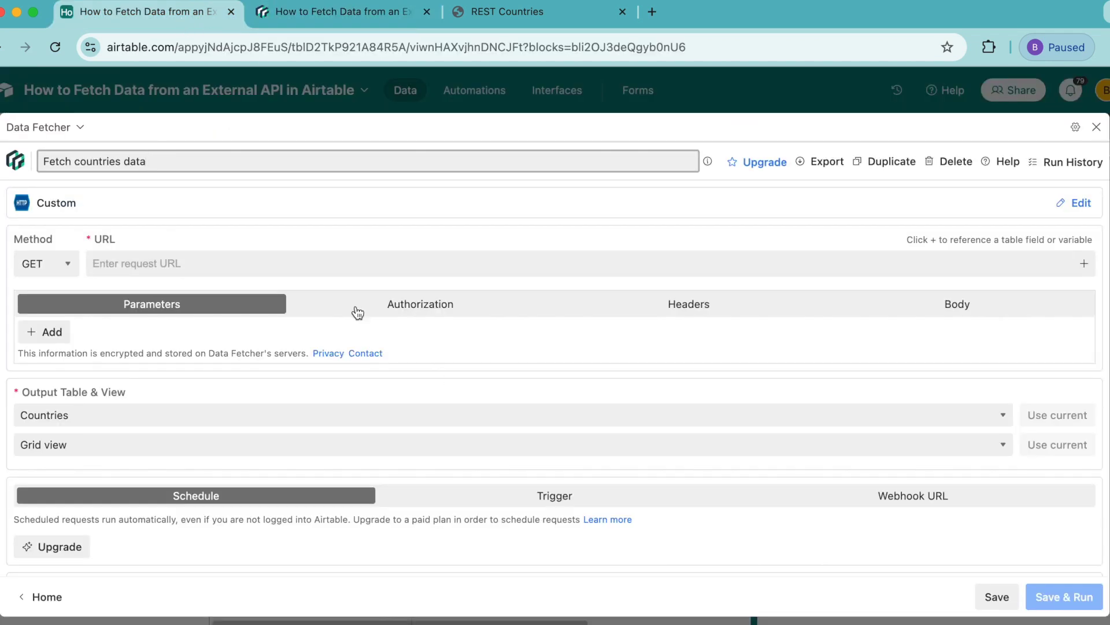
pyautogui.click(123, 264)
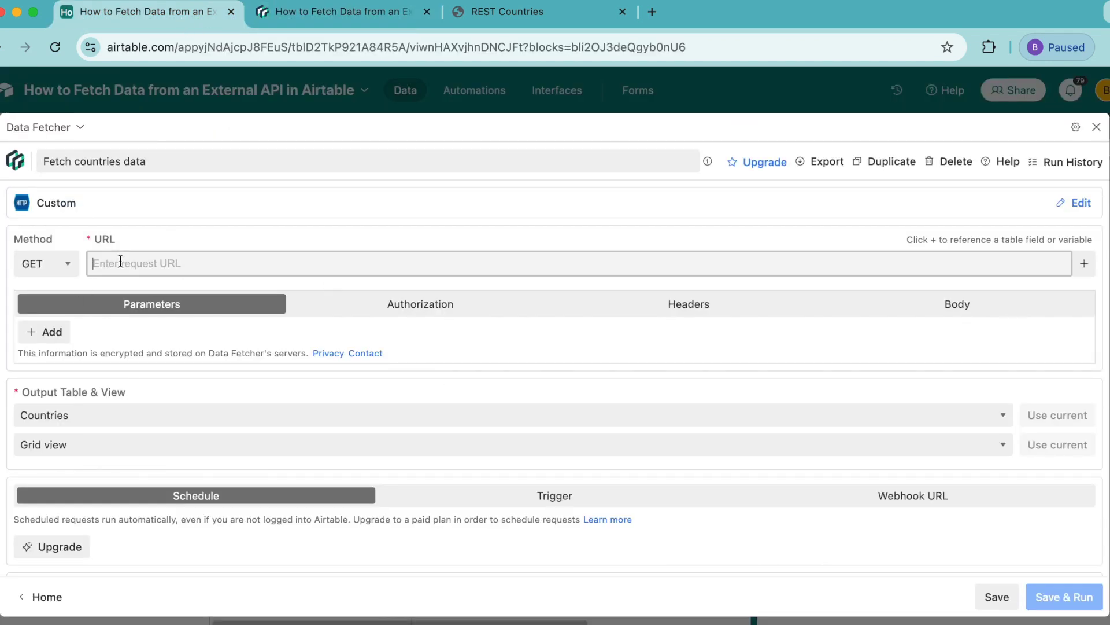
pyautogui.press('super+v')
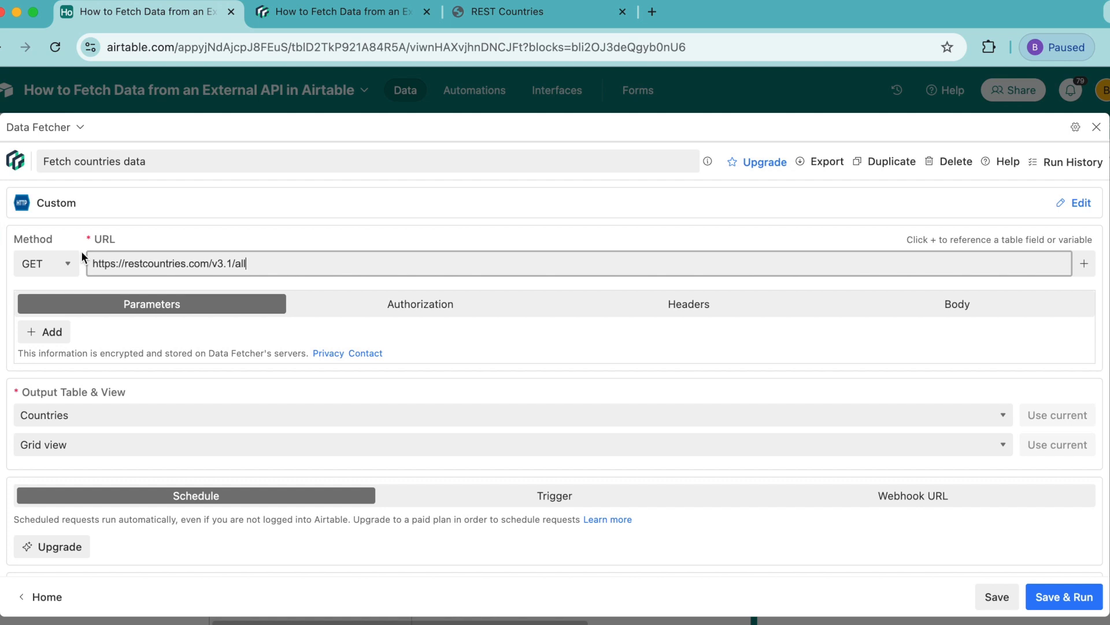
# Add a 'fields' parameter with value name,flags,region,population, then save and run the request
pyautogui.scroll(-1, 248, 347)
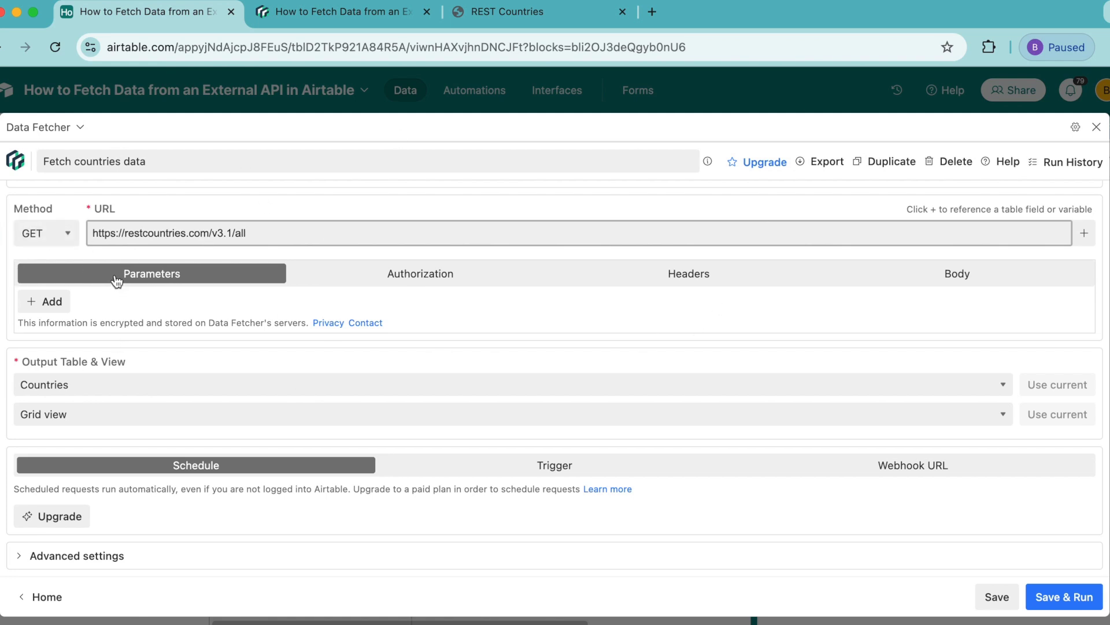
pyautogui.click(33, 303)
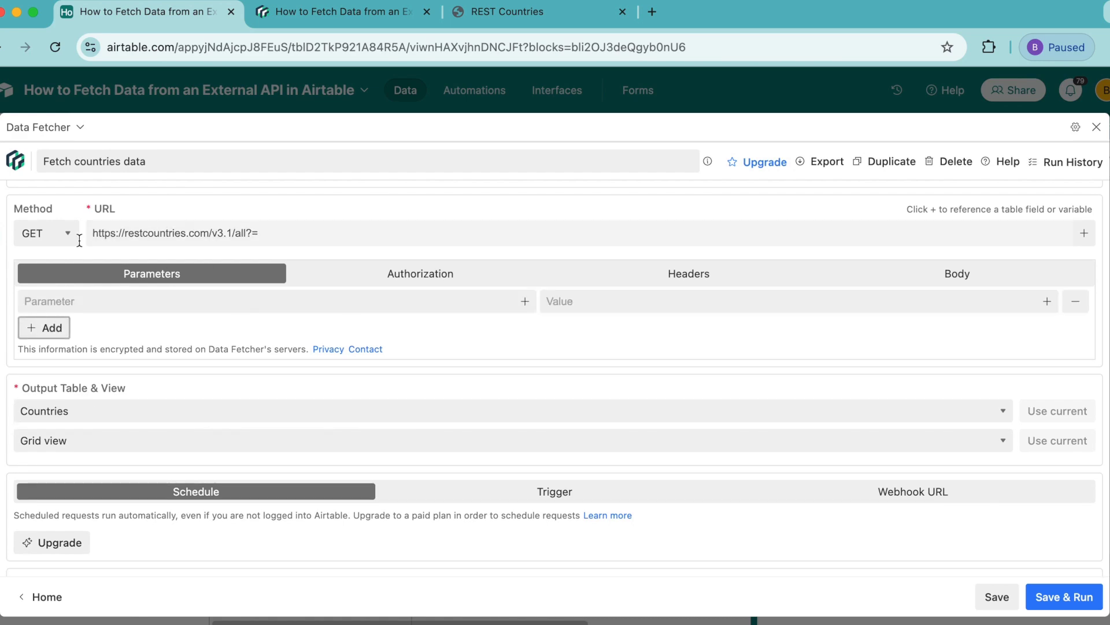
pyautogui.click(93, 292)
pyautogui.write('fields')
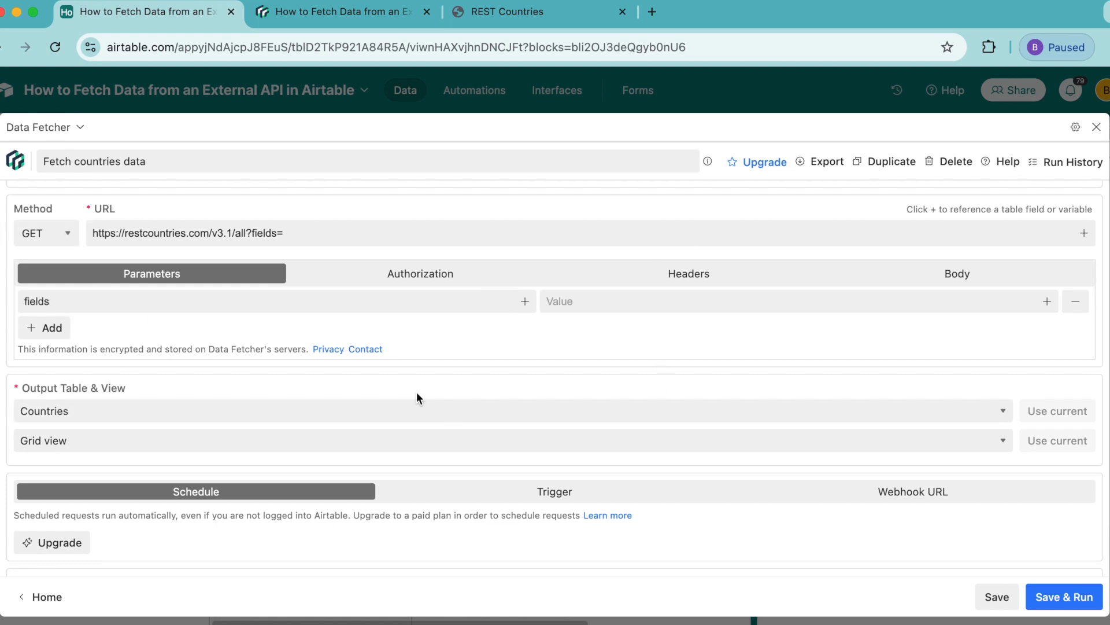
pyautogui.click(553, 301)
pyautogui.write('name,flags,region,population')
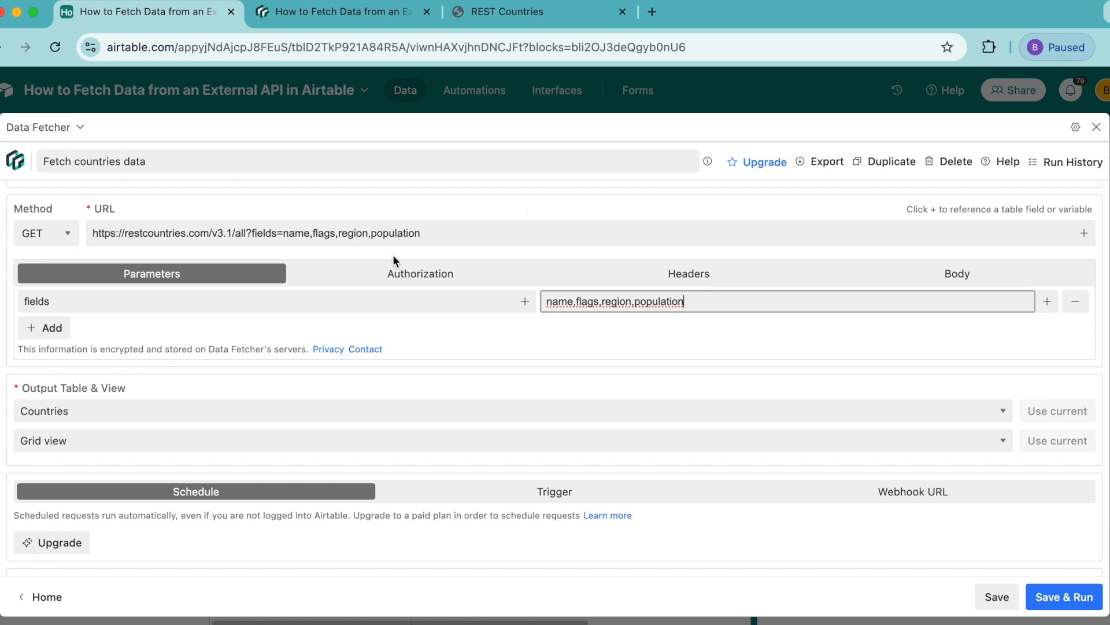
pyautogui.click(1092, 605)
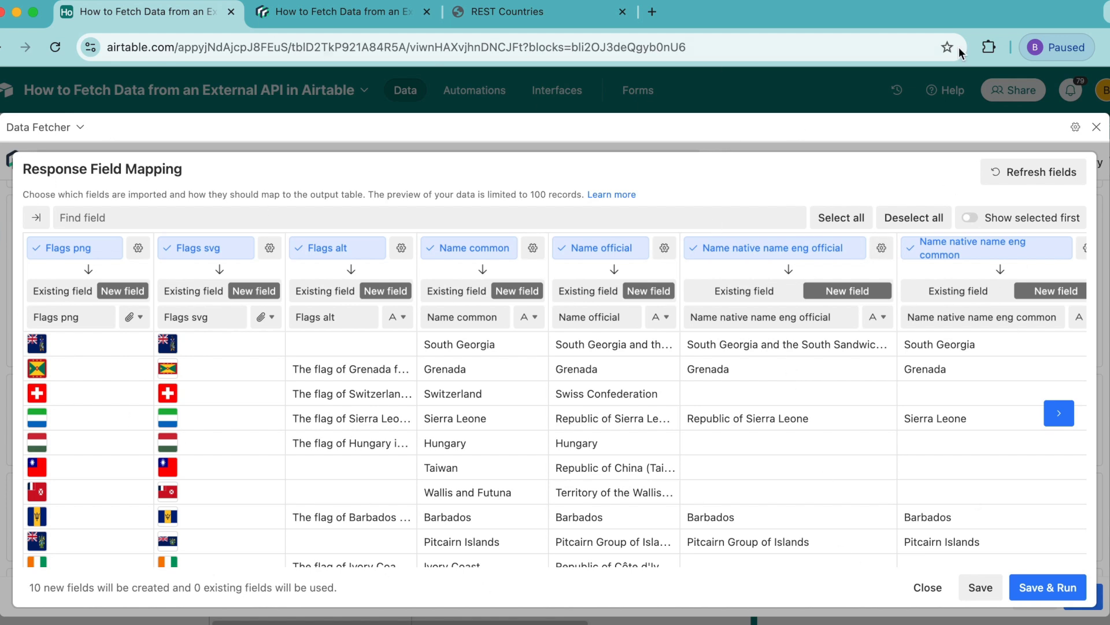
# Scroll through the Response Field Mapping preview, then deselect every response field
pyautogui.hscroll(10, 827, 376)
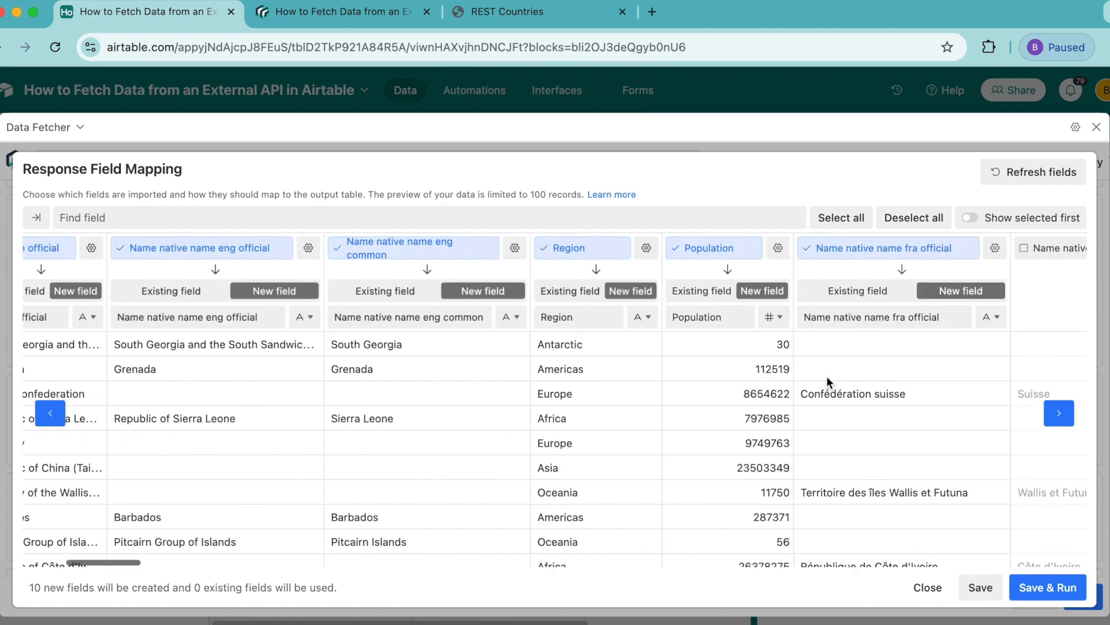
pyautogui.hscroll(5, 827, 376)
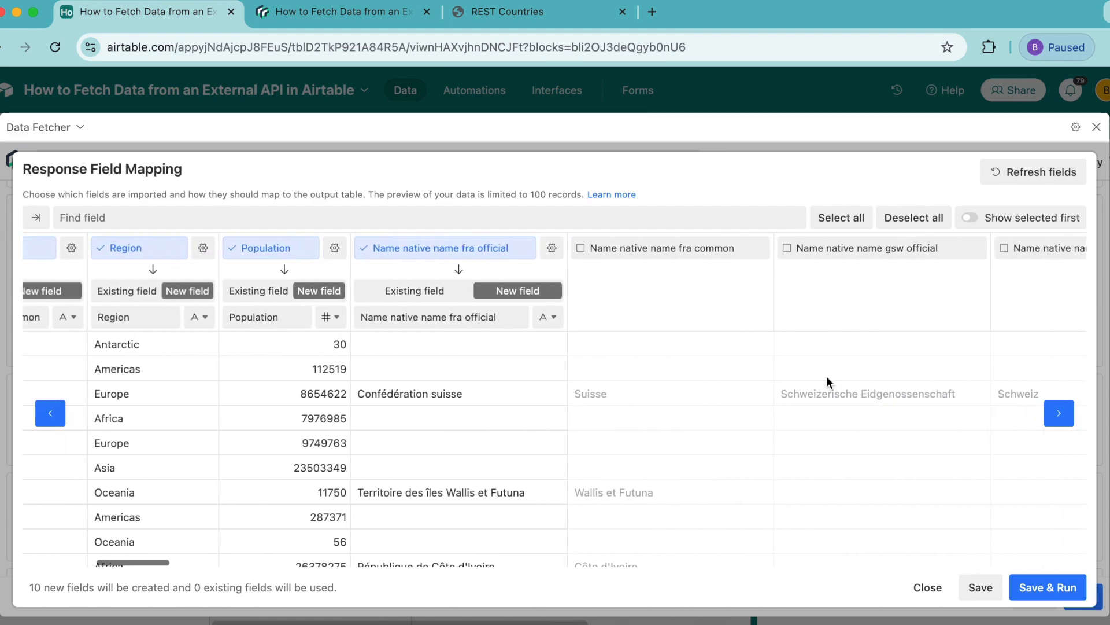
pyautogui.hscroll(-15, 827, 376)
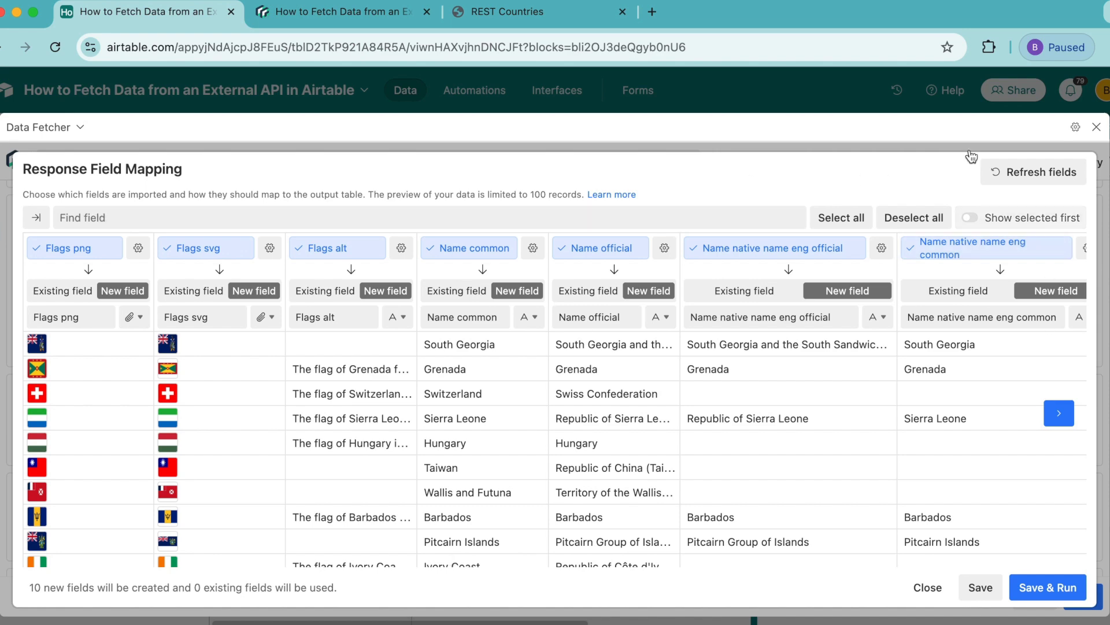
pyautogui.click(912, 224)
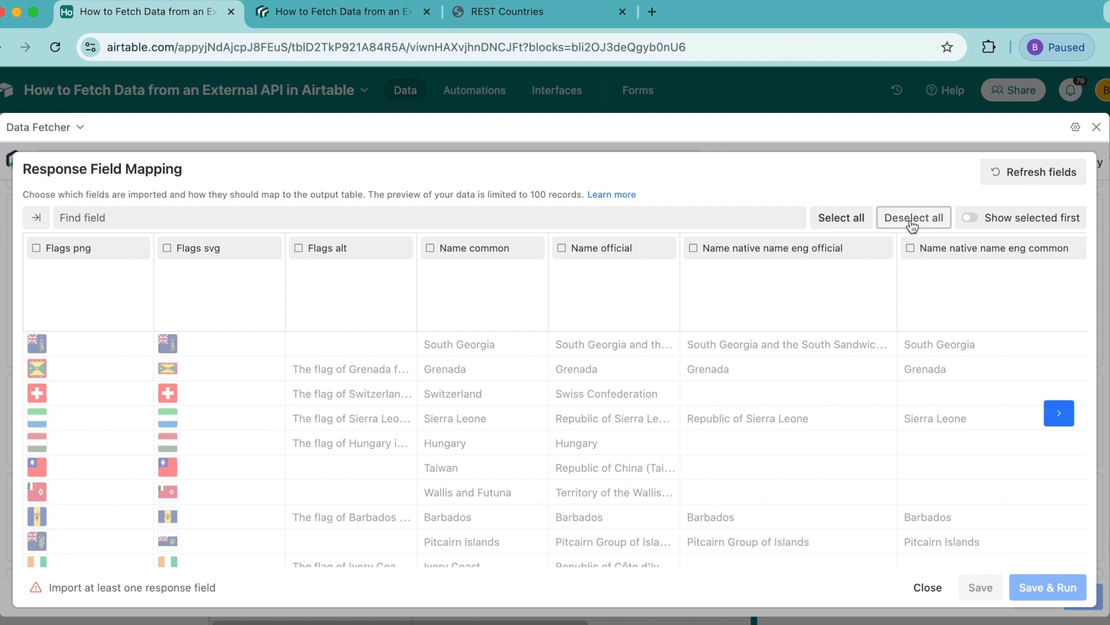
# Import Name common into the existing Name field
pyautogui.click(431, 248)
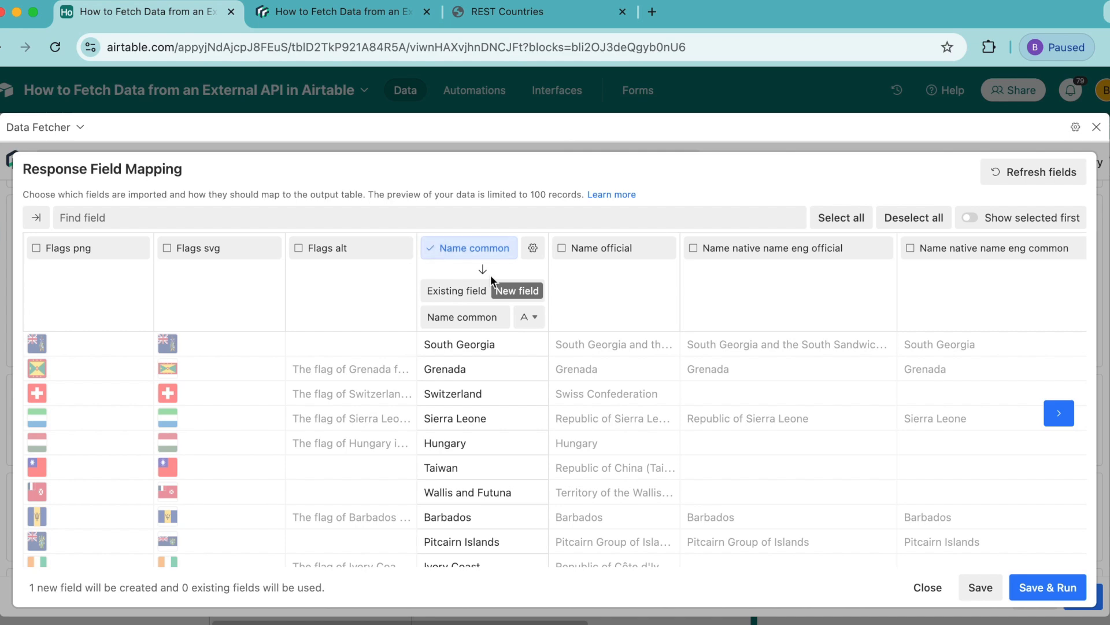
pyautogui.click(483, 296)
pyautogui.click(466, 318)
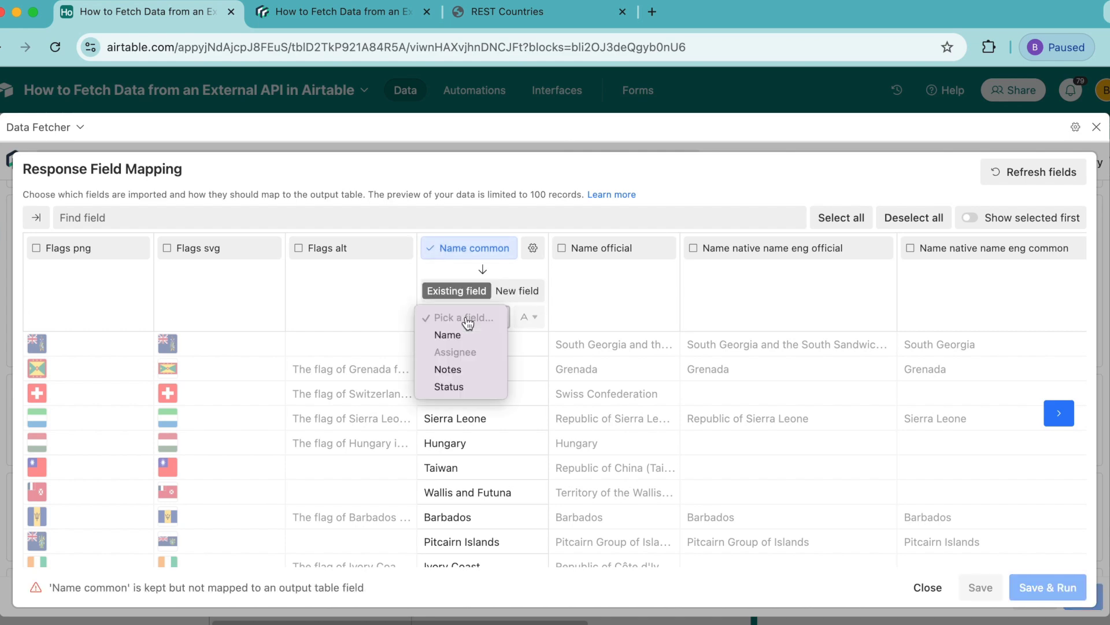
pyautogui.click(461, 335)
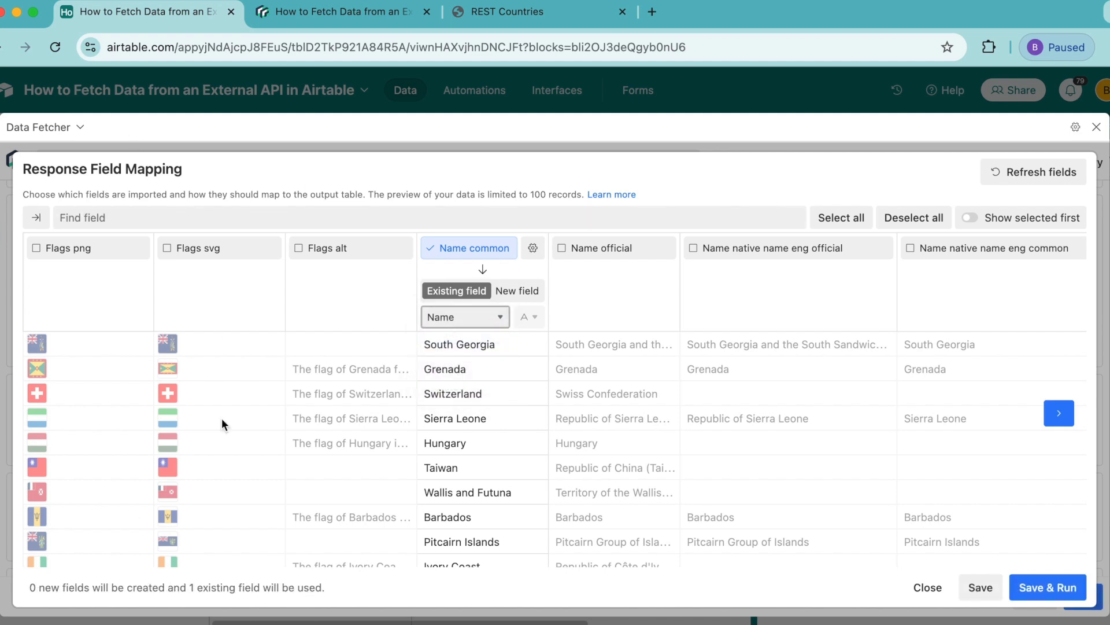
# Import Flags png as a new field named 'Flag'
pyautogui.click(61, 247)
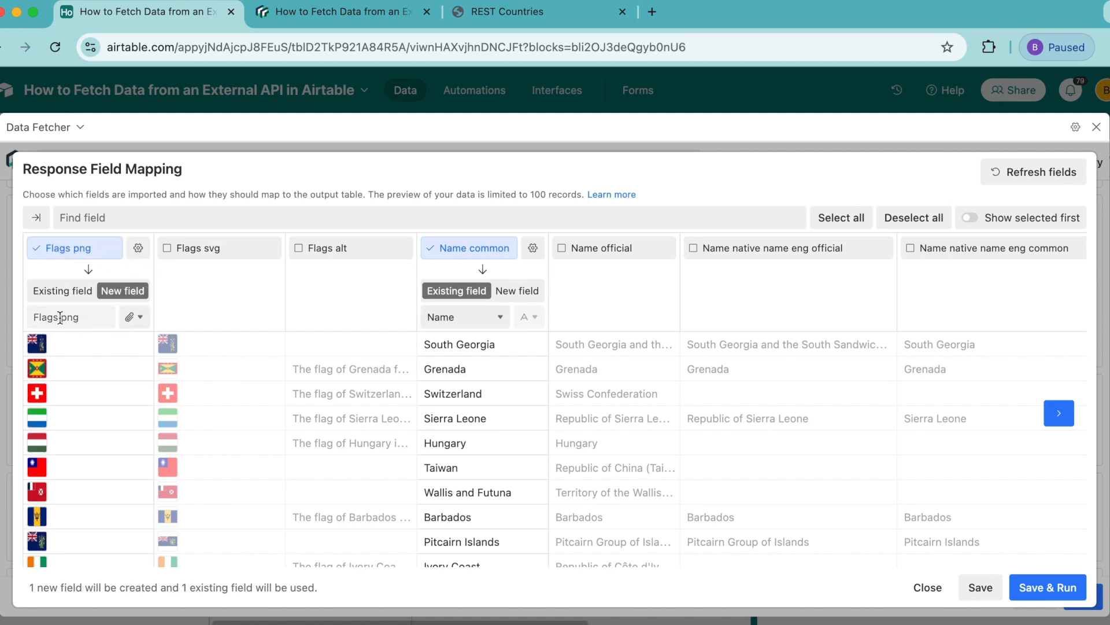
pyautogui.click(54, 318)
pyautogui.write('Flag')
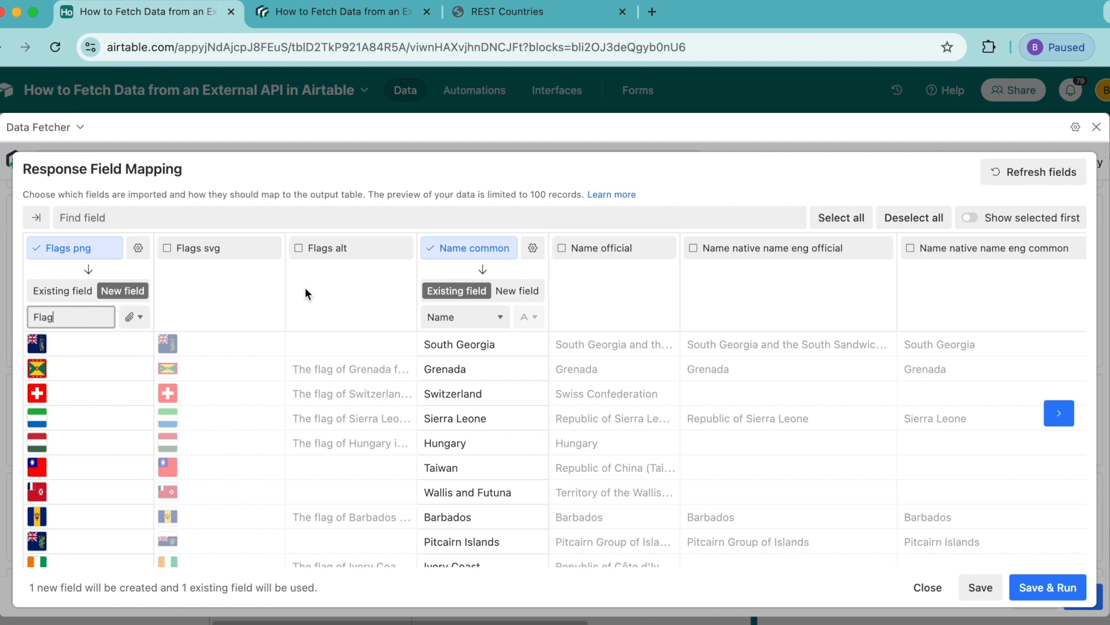
pyautogui.click(165, 217)
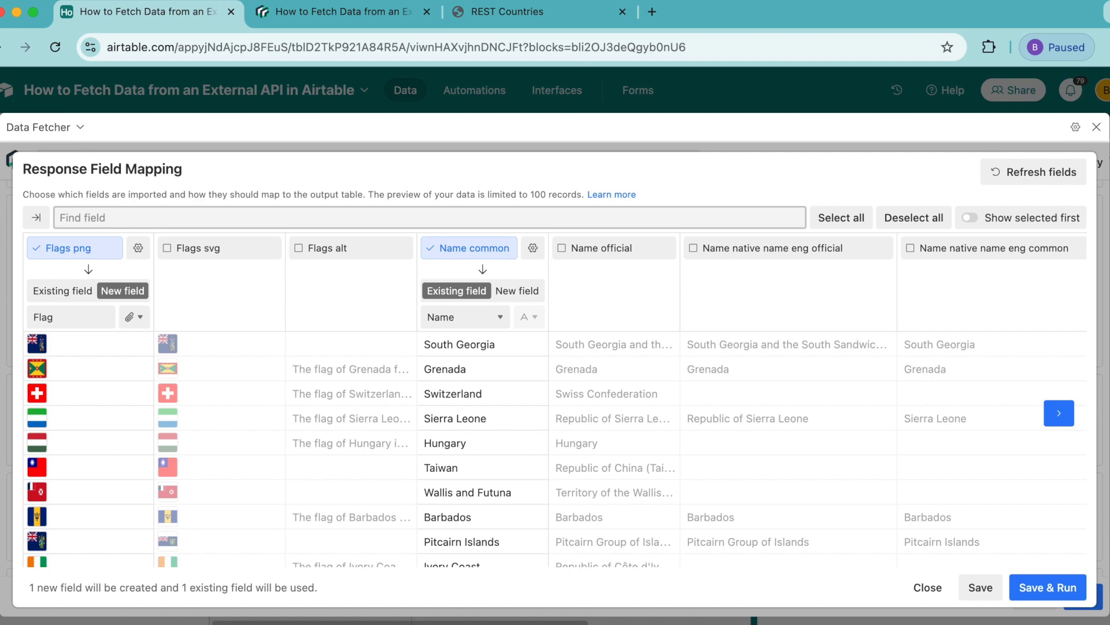
# Import Region, found by searching 'reg', as a new Single Select field
pyautogui.write('regi')
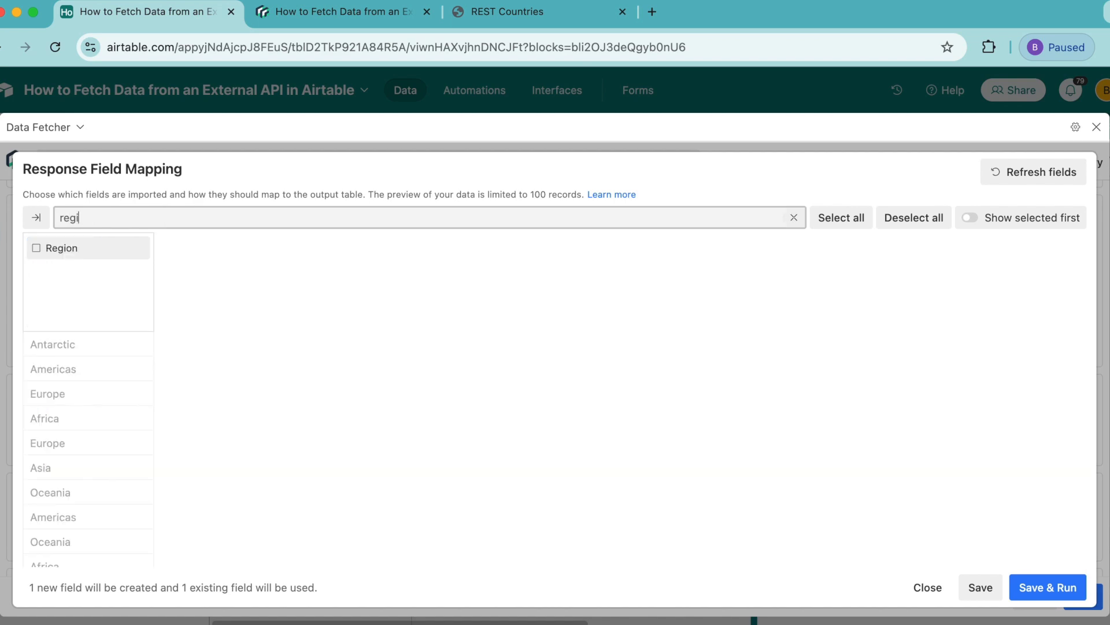
pyautogui.click(36, 248)
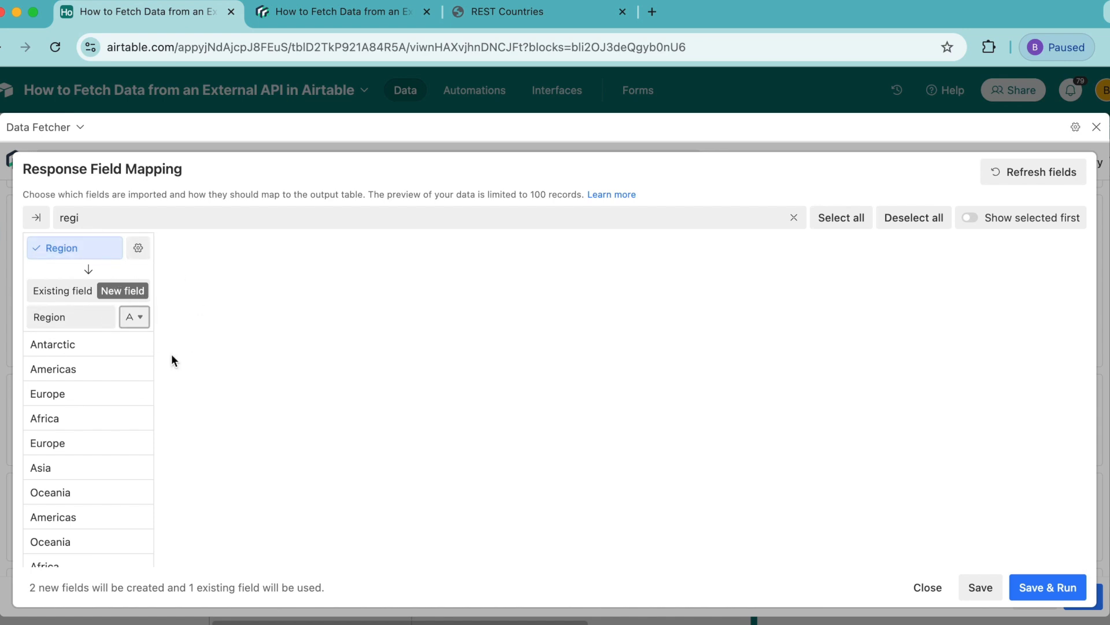
pyautogui.click(137, 319)
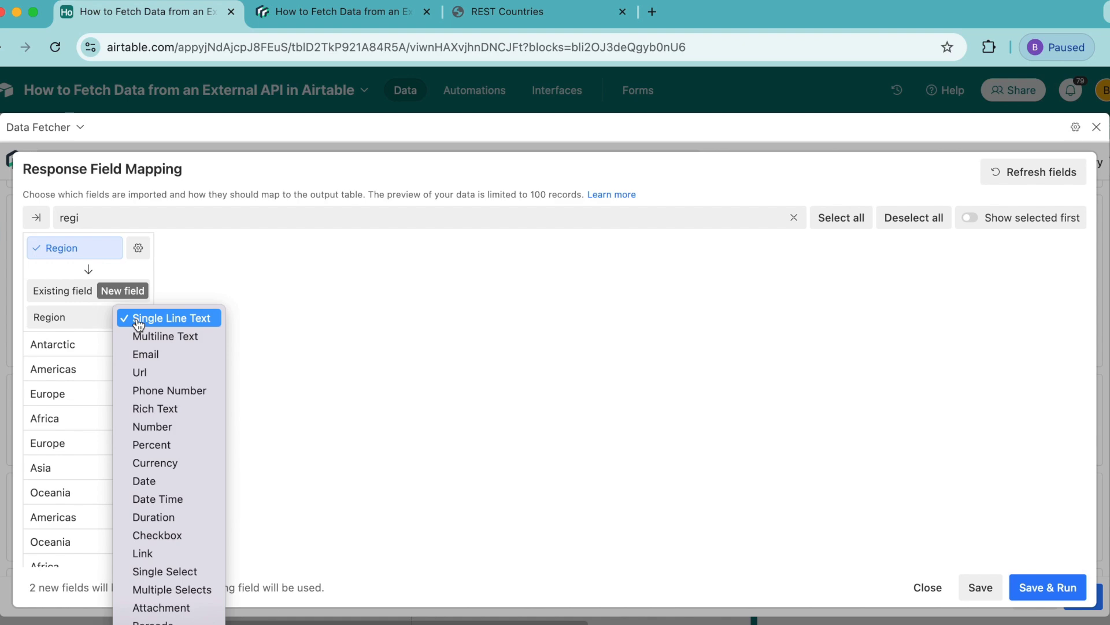
pyautogui.click(168, 573)
# Import Population, found by searching 'pop', then save and run the request
pyautogui.click(104, 217)
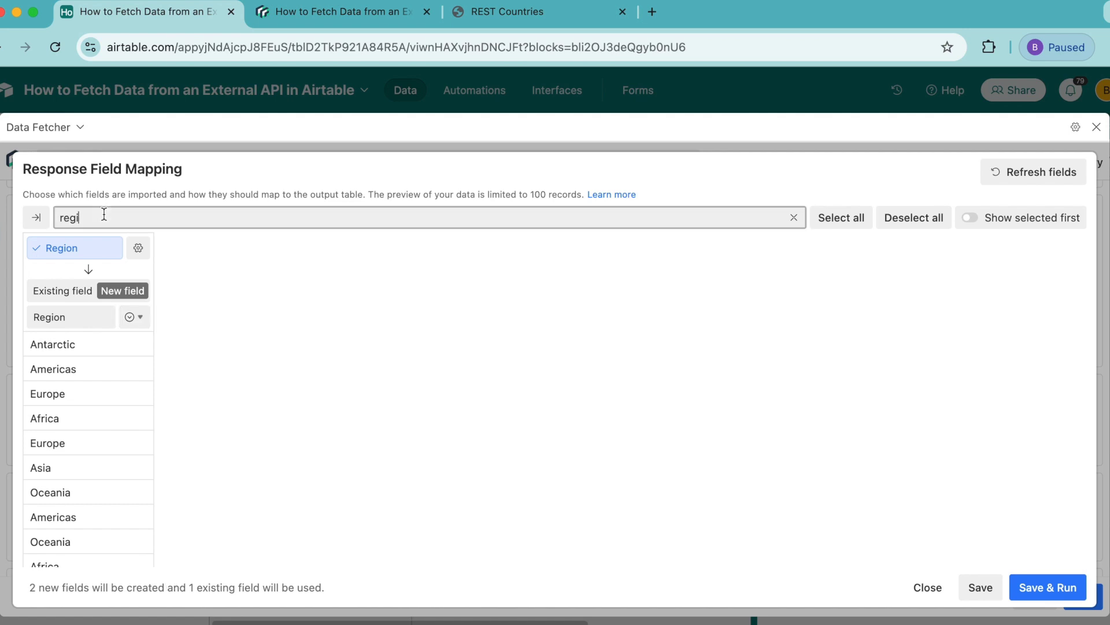
pyautogui.hotkey('ctrl', 'a')
pyautogui.write('pop')
pyautogui.click(39, 255)
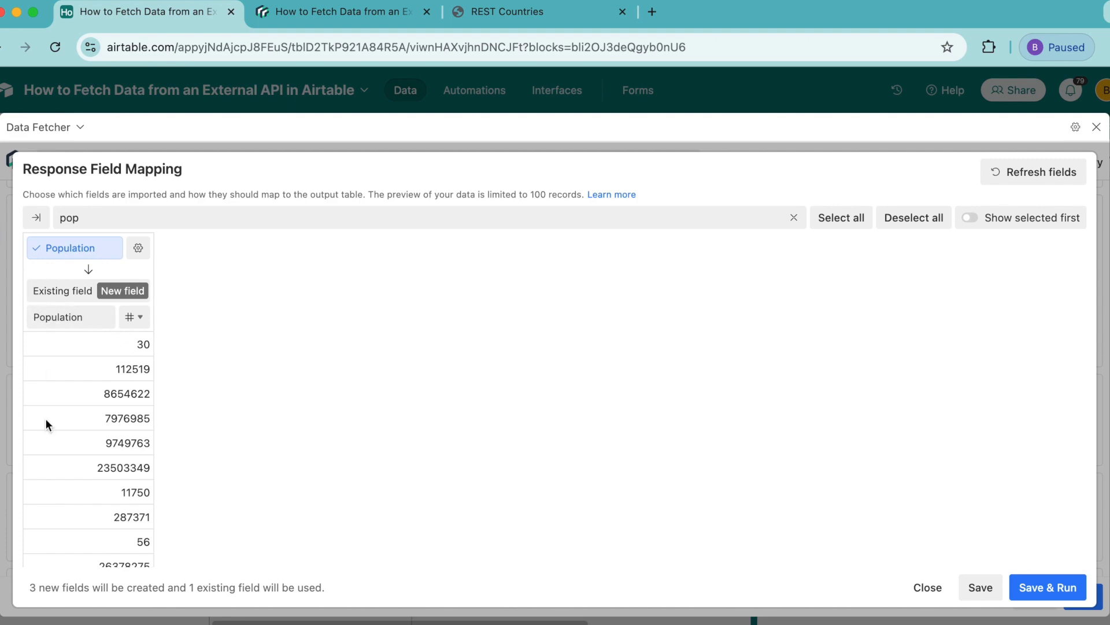
pyautogui.click(1047, 587)
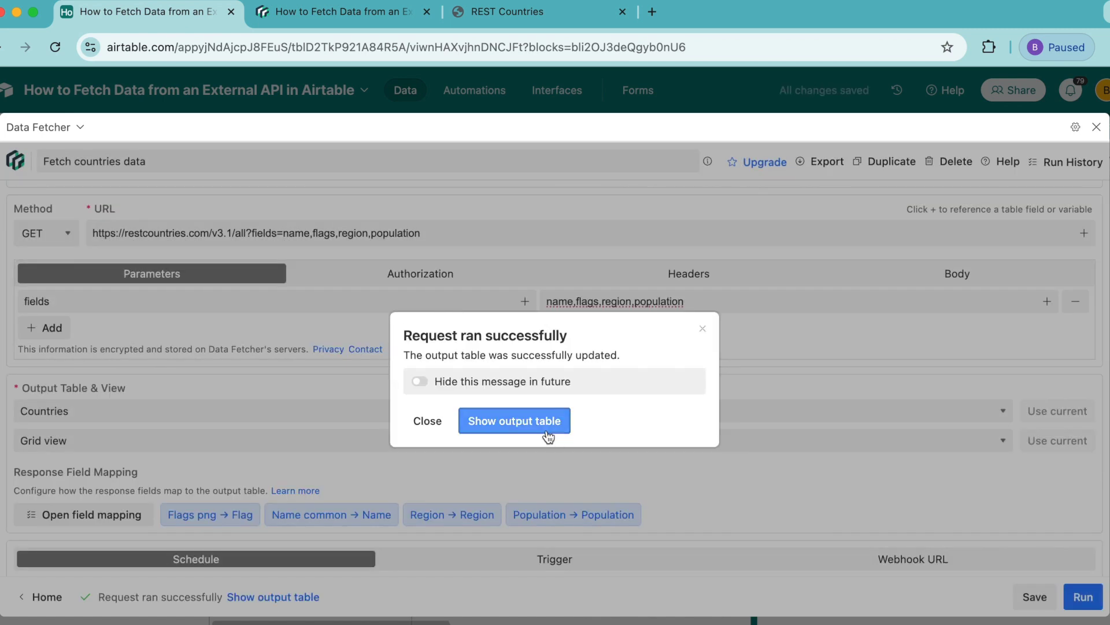
# Show the Countries output table filled with 250 countries' names, flags, regions and populations
pyautogui.click(546, 421)
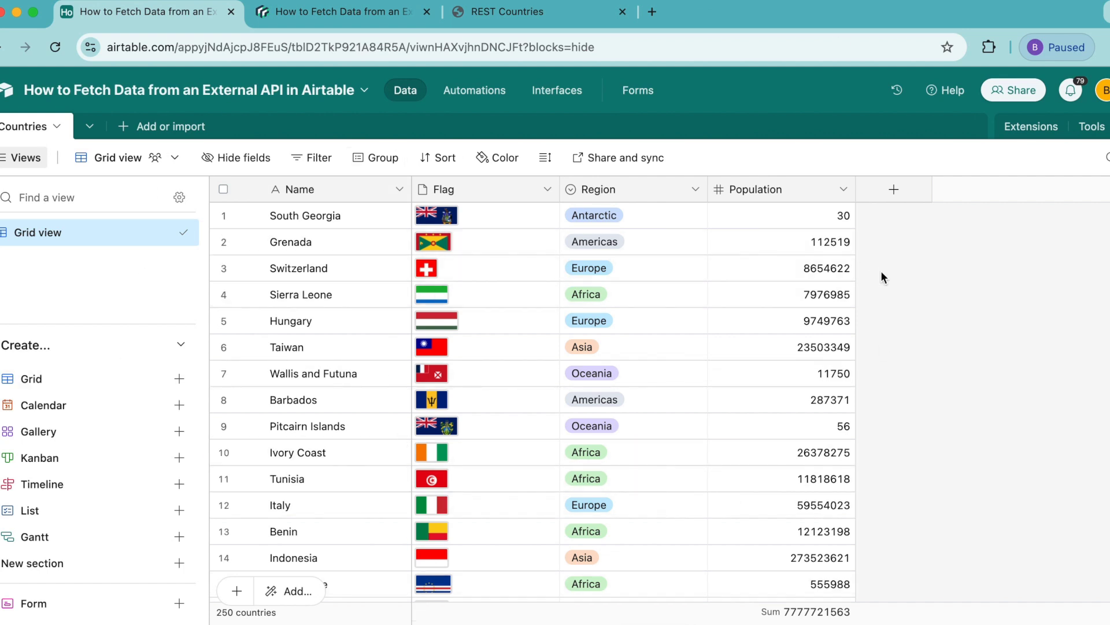
pyautogui.scroll(-10, 893, 560)
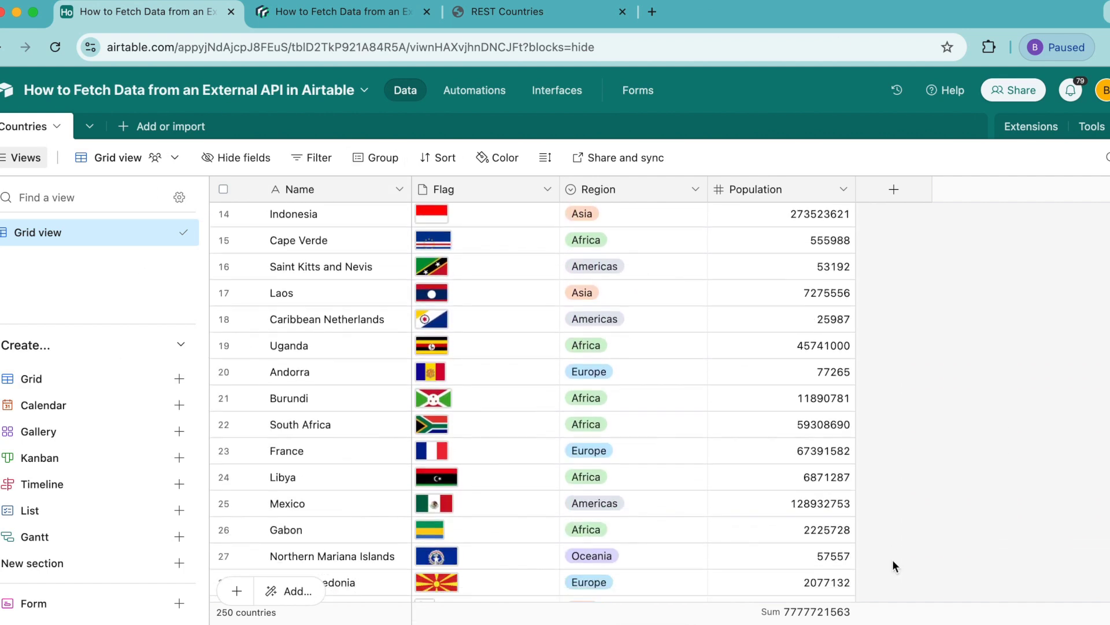
pyautogui.scroll(10, 893, 559)
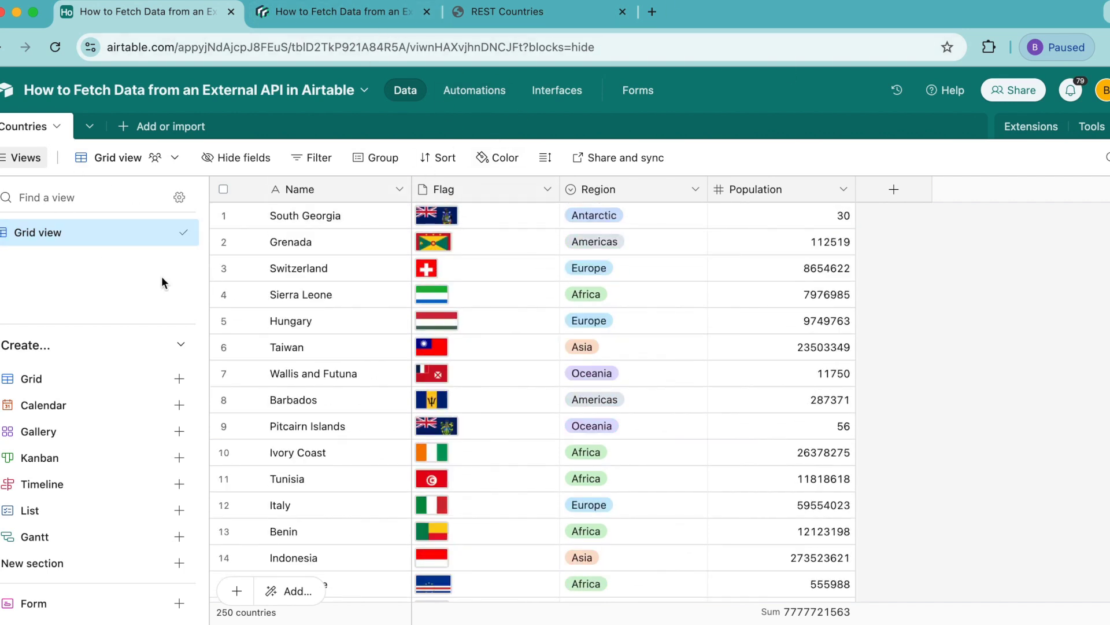
pyautogui.click(315, 12)
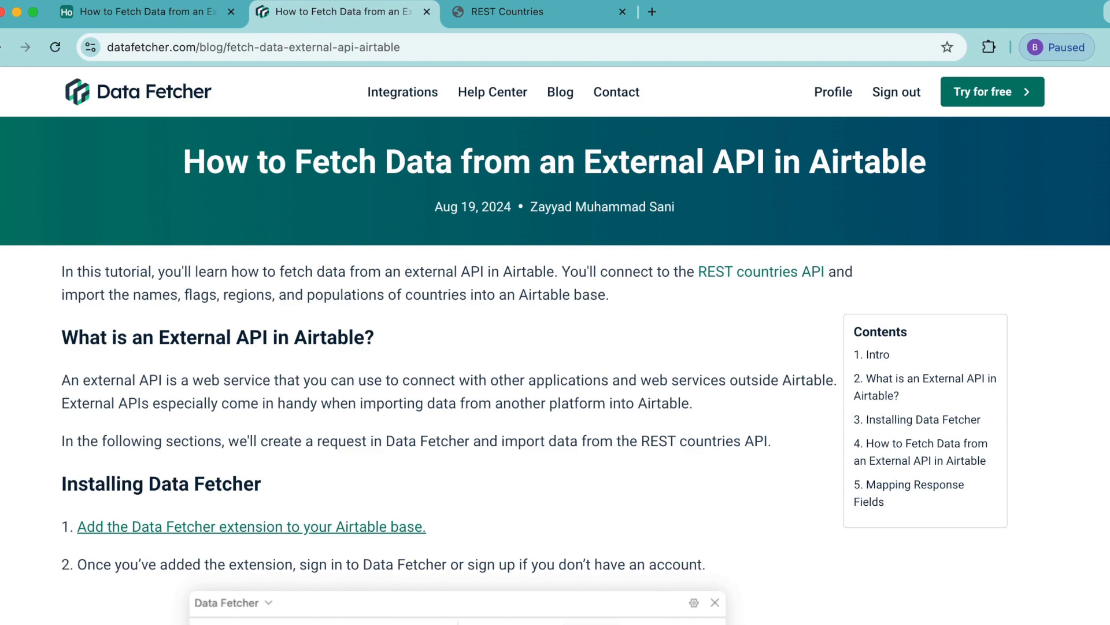
pyautogui.scroll(-20, 386, 346)
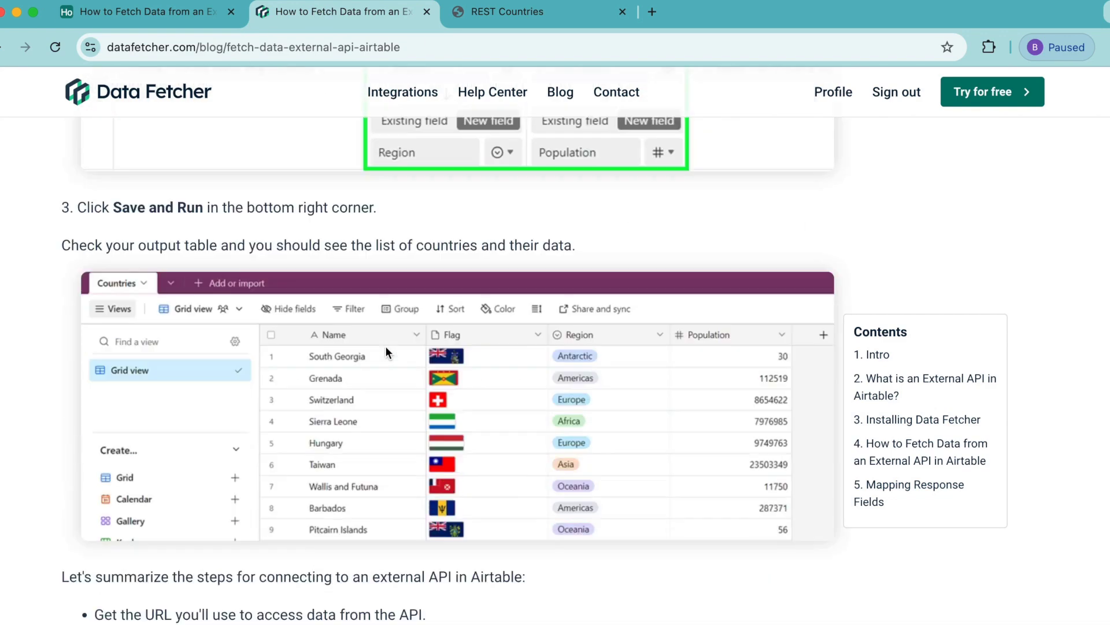
pyautogui.scroll(20, 387, 346)
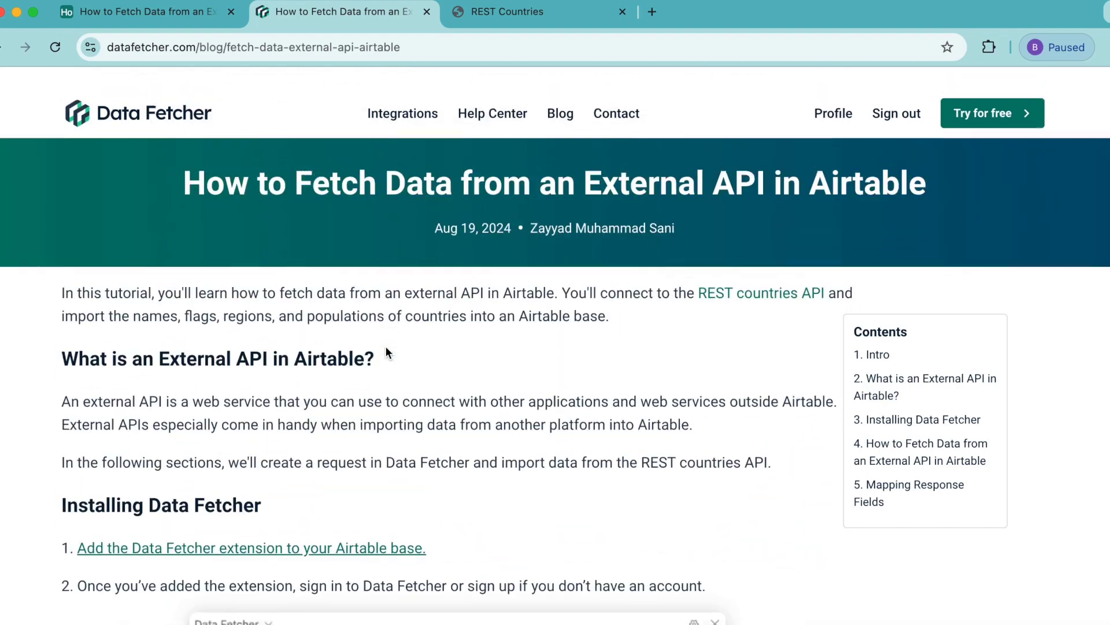
pyautogui.click(182, 22)
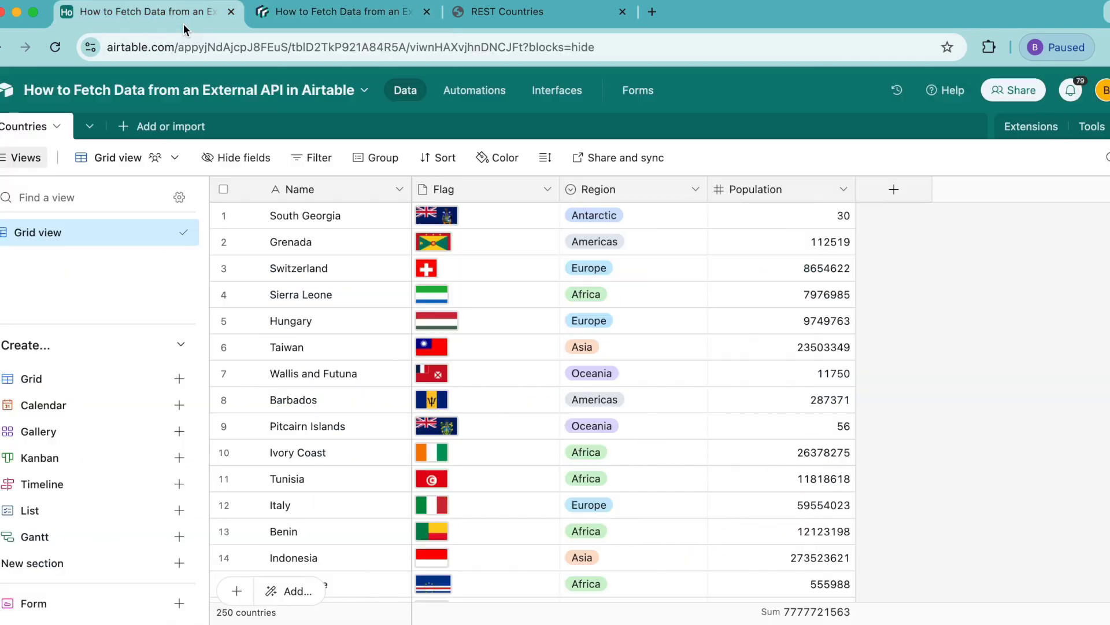